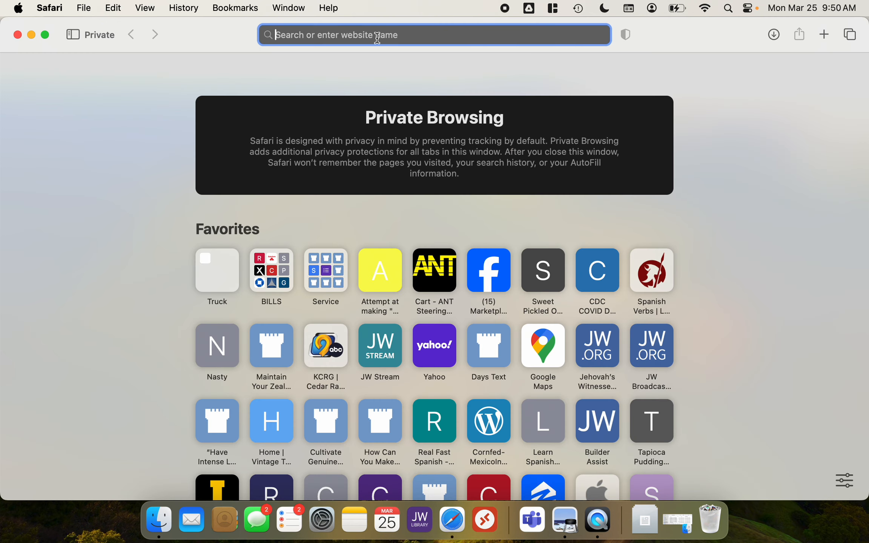
# Go to google.com in the private browser window
pyautogui.write('google.co')
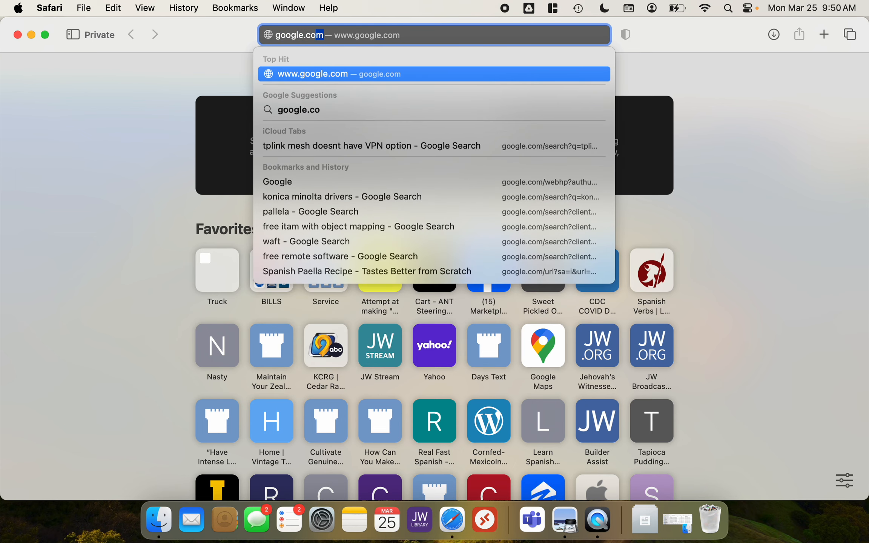
pyautogui.write('m')
pyautogui.press('Return')
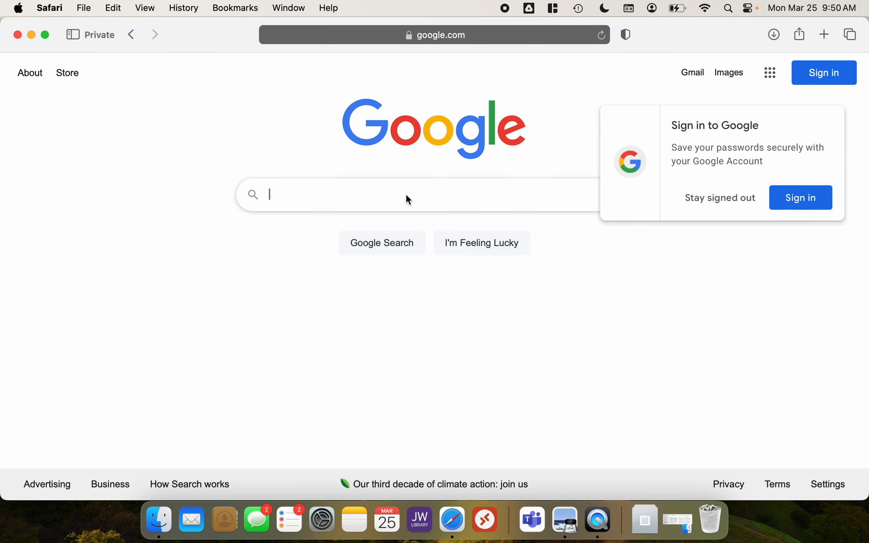
# Search Google for konica minolta drivers using the suggested query
pyautogui.click(406, 195)
pyautogui.write('k')
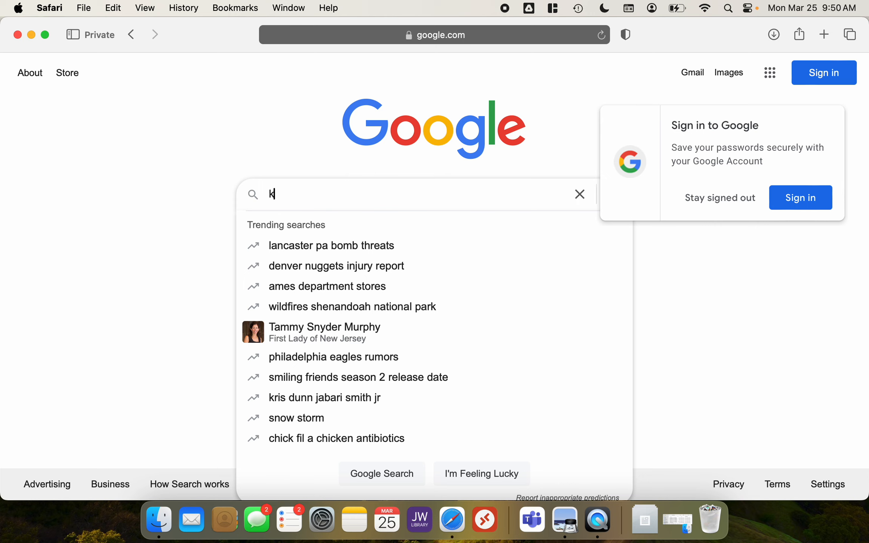
pyautogui.write('onica')
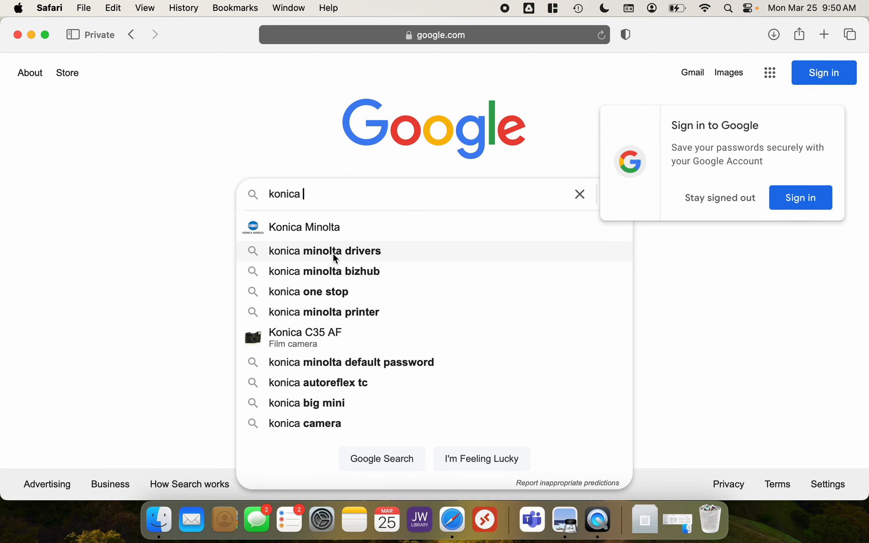
pyautogui.click(298, 258)
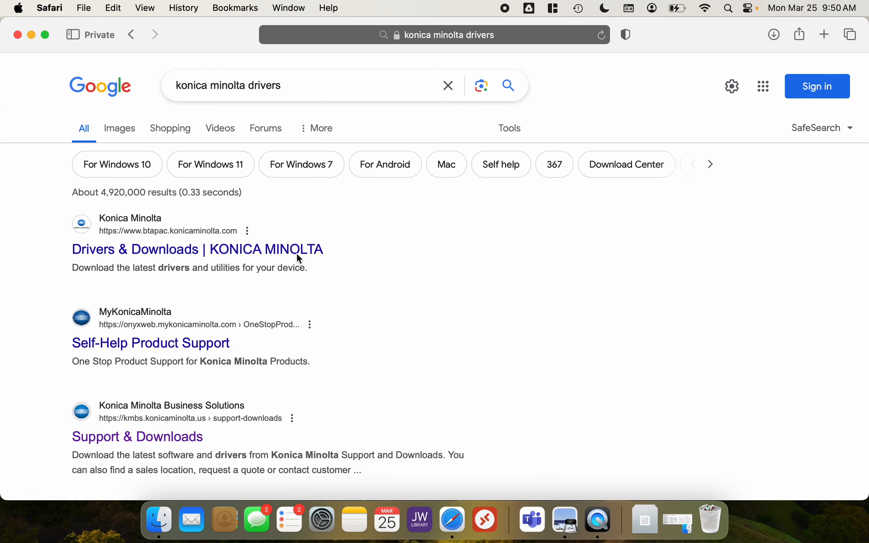
# Open the Konica Minolta Business Solutions Support & Downloads result, then its Drivers and SDS link
pyautogui.scroll(-4, 350, 292)
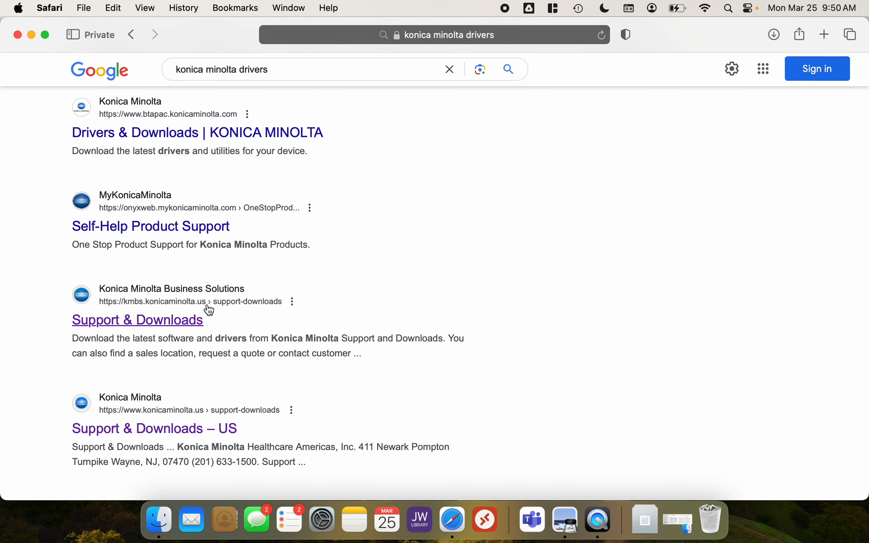
pyautogui.click(192, 322)
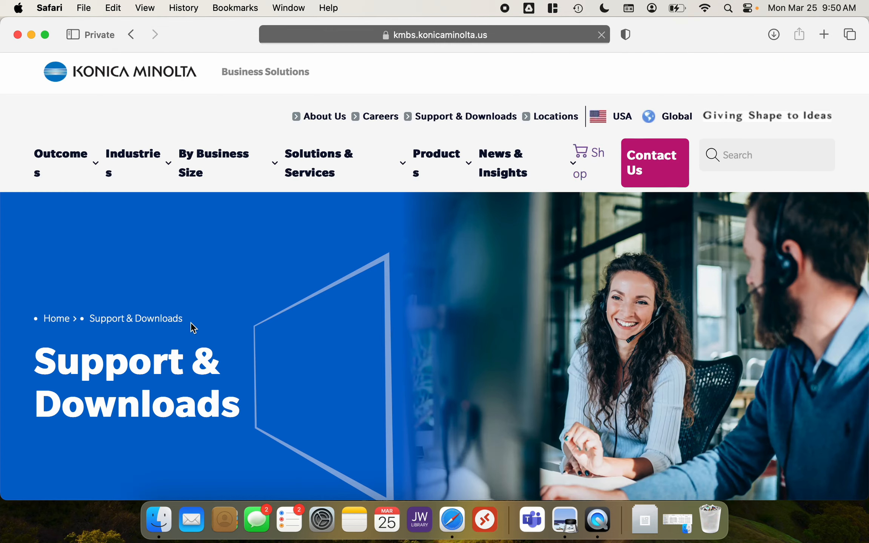
pyautogui.scroll(-10, 373, 271)
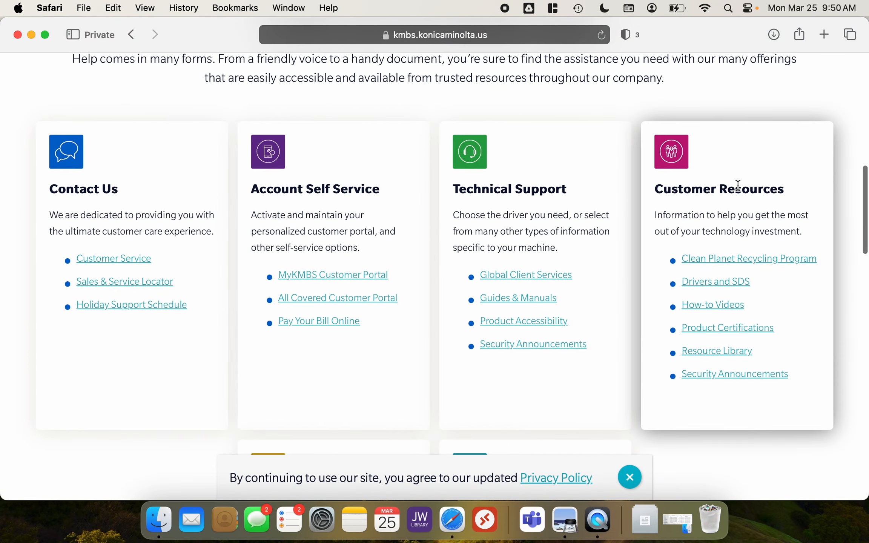
pyautogui.click(724, 286)
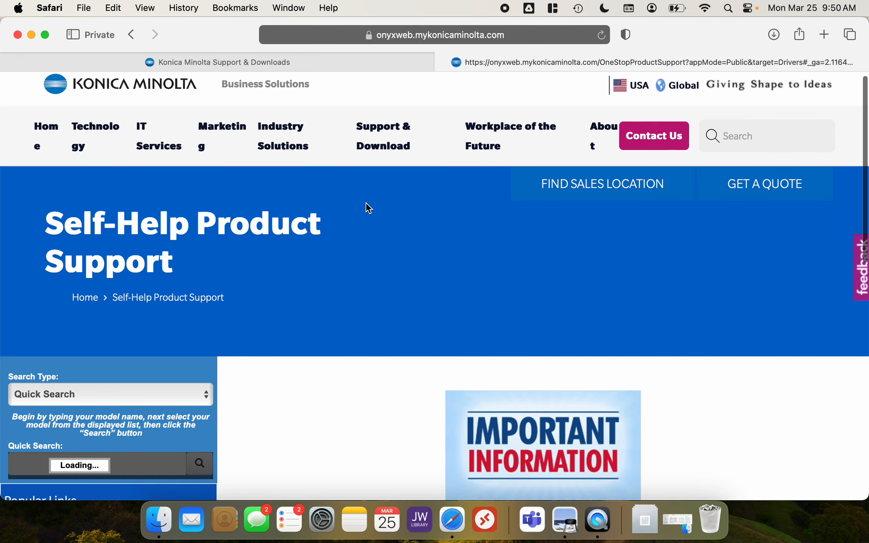
# Search the self-help product support quick search for c224e and select bizhub C224e
pyautogui.scroll(-3, 365, 202)
pyautogui.scroll(-3, 368, 208)
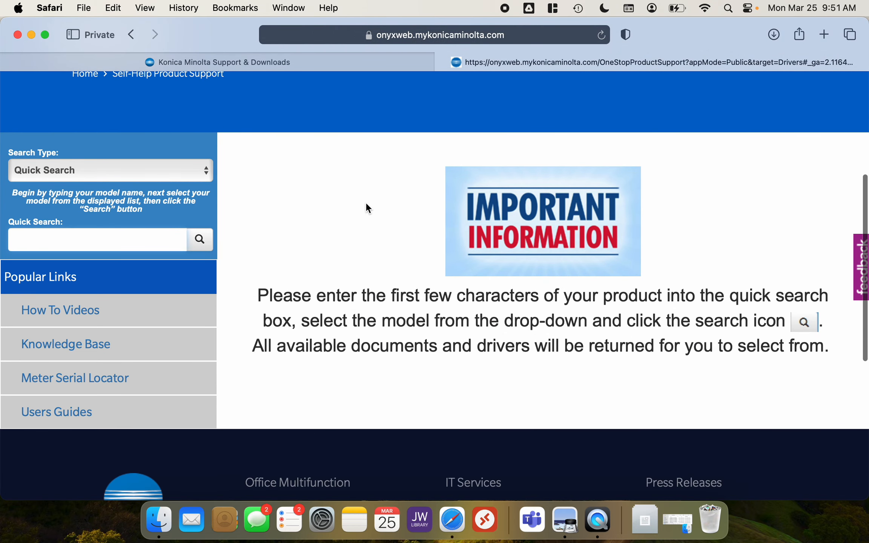
pyautogui.click(117, 234)
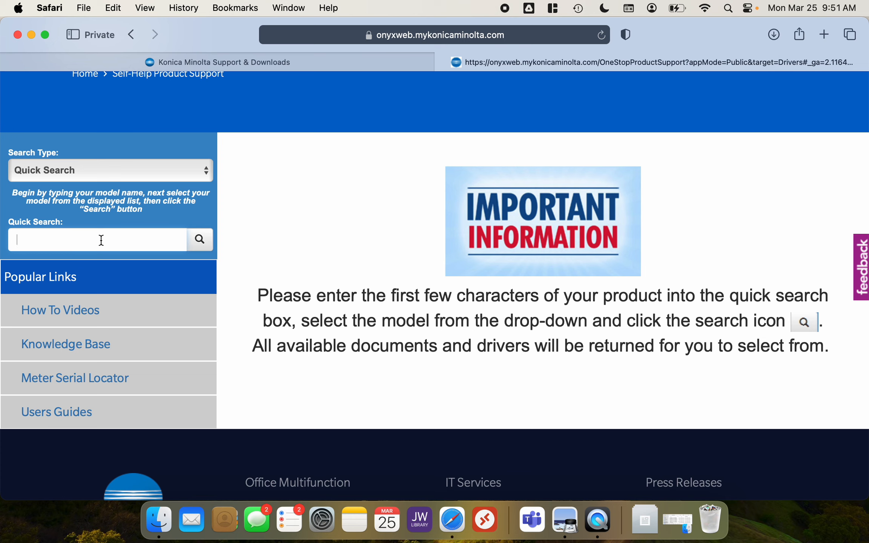
pyautogui.write('c224')
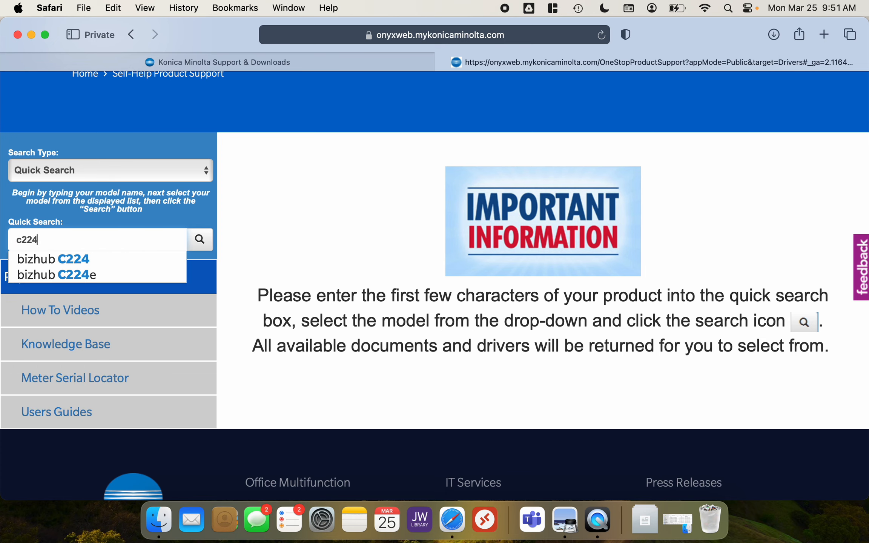
pyautogui.write('e')
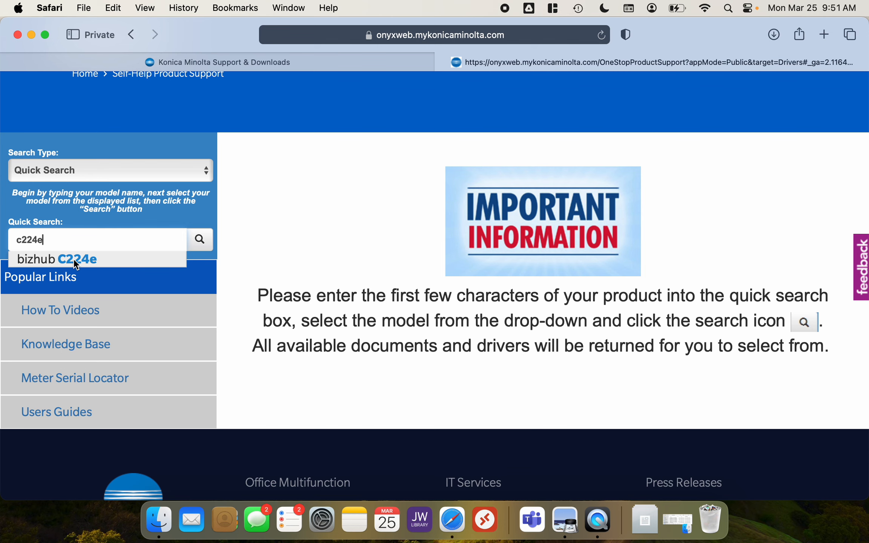
pyautogui.click(83, 260)
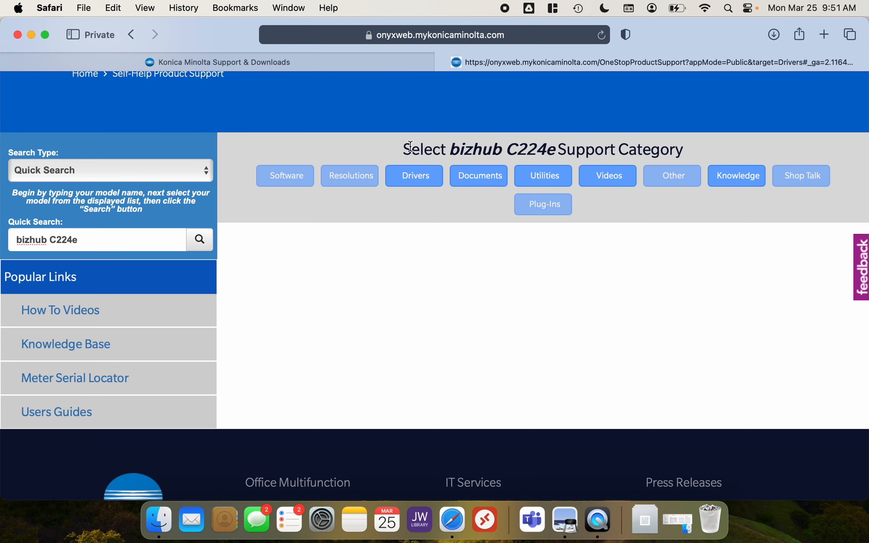
# Open the Drivers category for the bizhub C224e and expand the MacOS Big Sur 11.x section
pyautogui.click(421, 176)
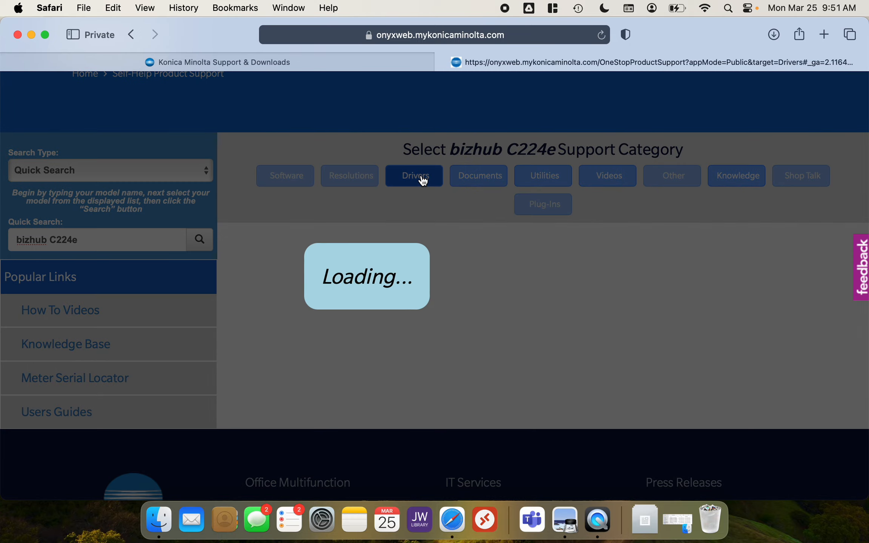
pyautogui.scroll(-2, 467, 422)
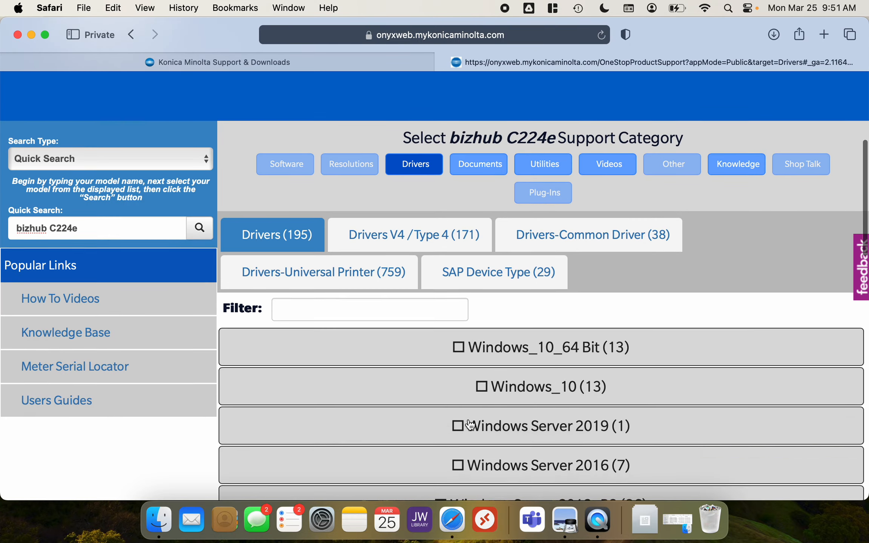
pyautogui.scroll(-12, 470, 424)
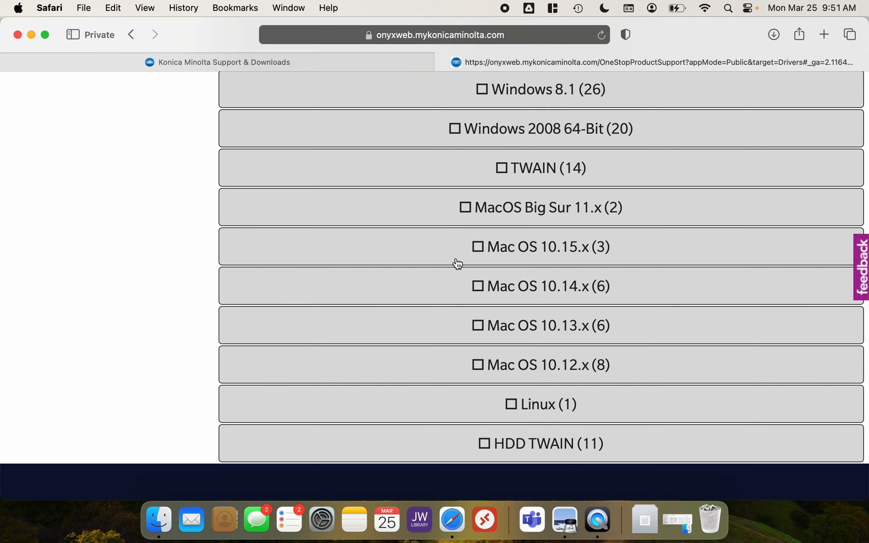
pyautogui.click(18, 8)
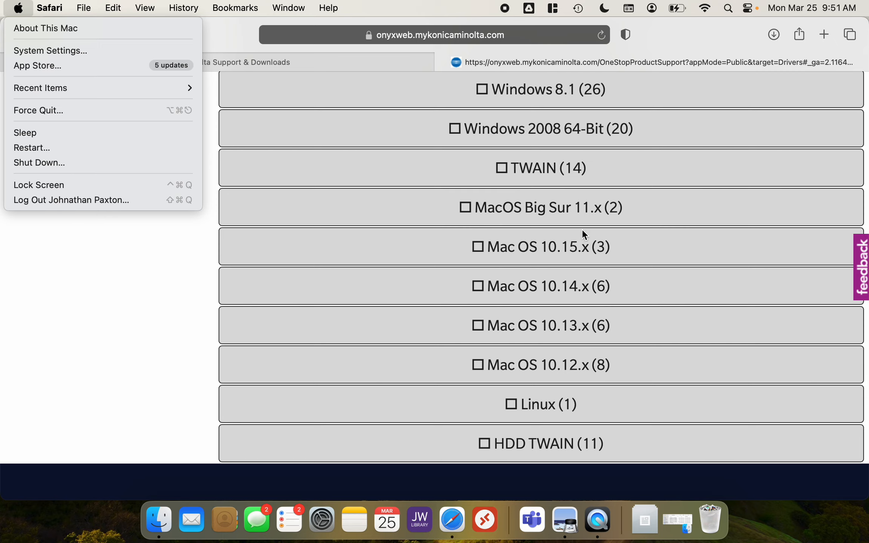
pyautogui.click(556, 210)
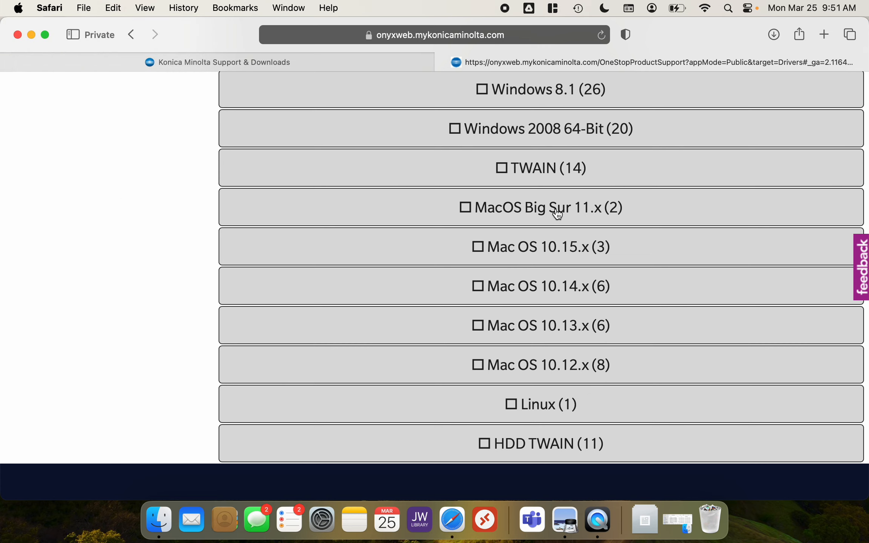
pyautogui.click(564, 206)
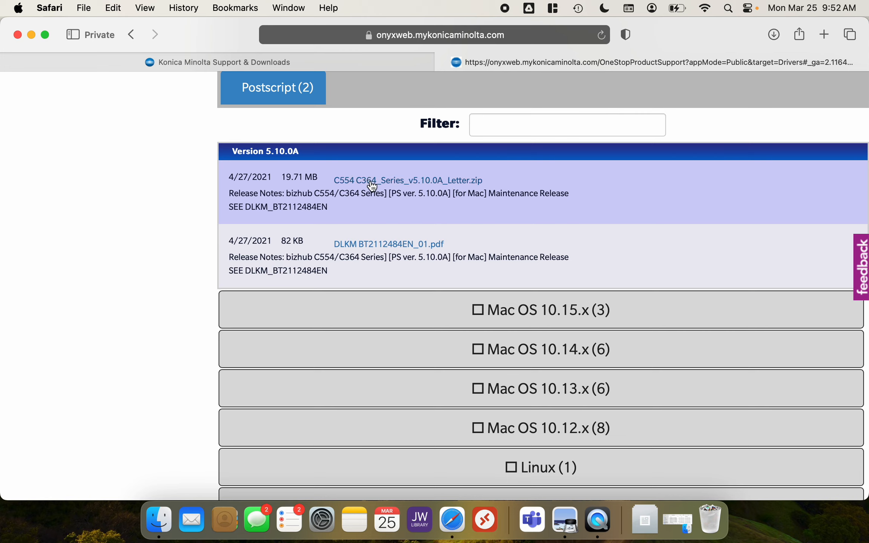
# Download the C554_C364_Series_v5.10.0A_Letter.zip driver package
pyautogui.scroll(2, 370, 184)
pyautogui.scroll(-3, 370, 183)
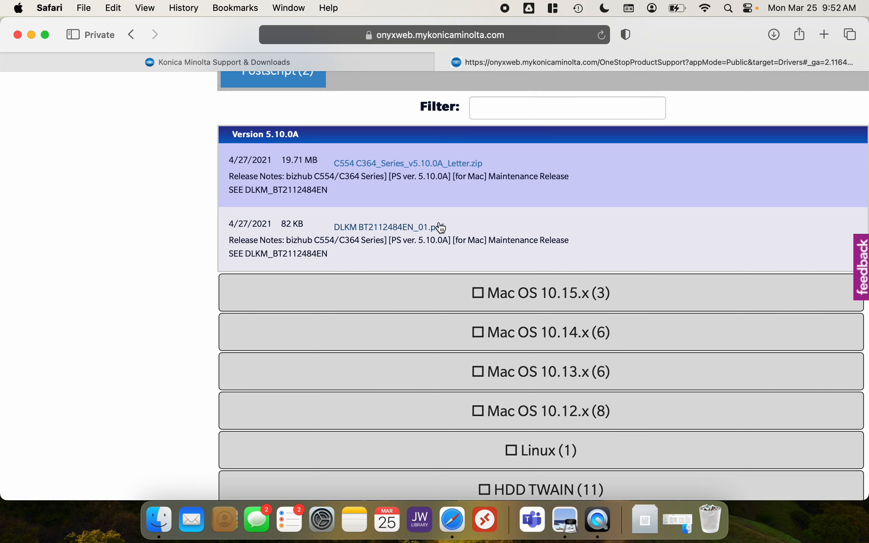
pyautogui.click(459, 168)
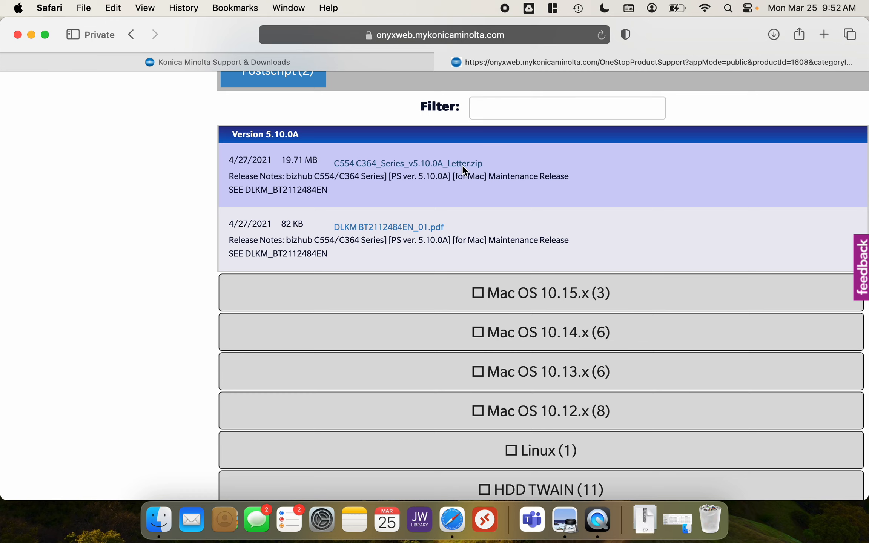
# Minimize the browser, open the Downloads folder, and unzip the downloaded driver archive
pyautogui.click(31, 34)
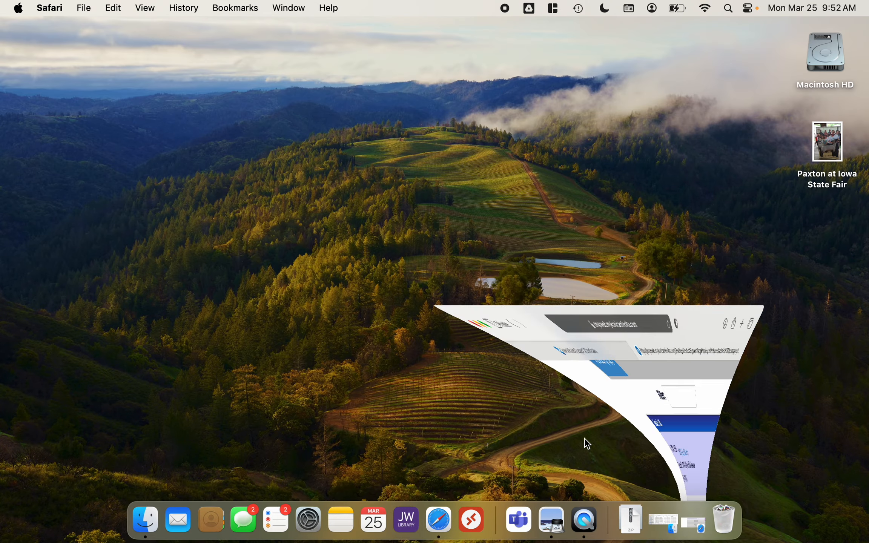
pyautogui.click(660, 519)
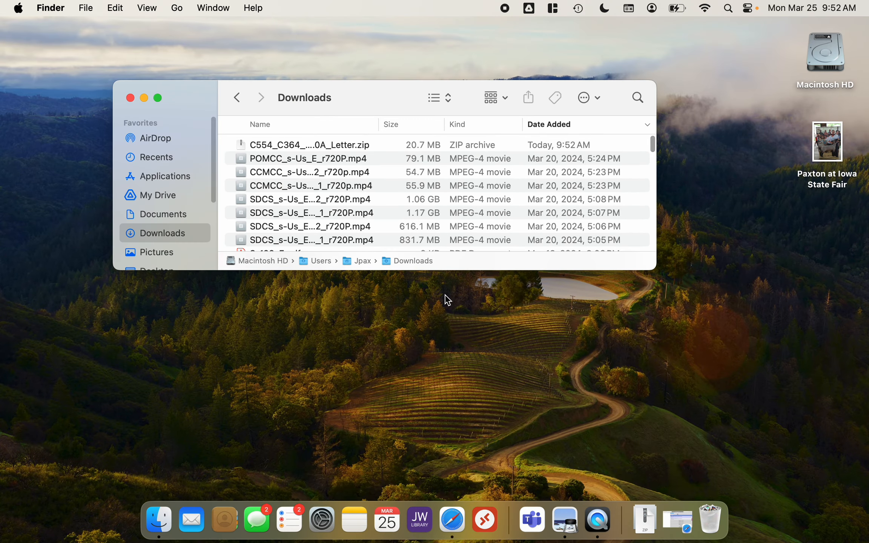
pyautogui.doubleClick(266, 146)
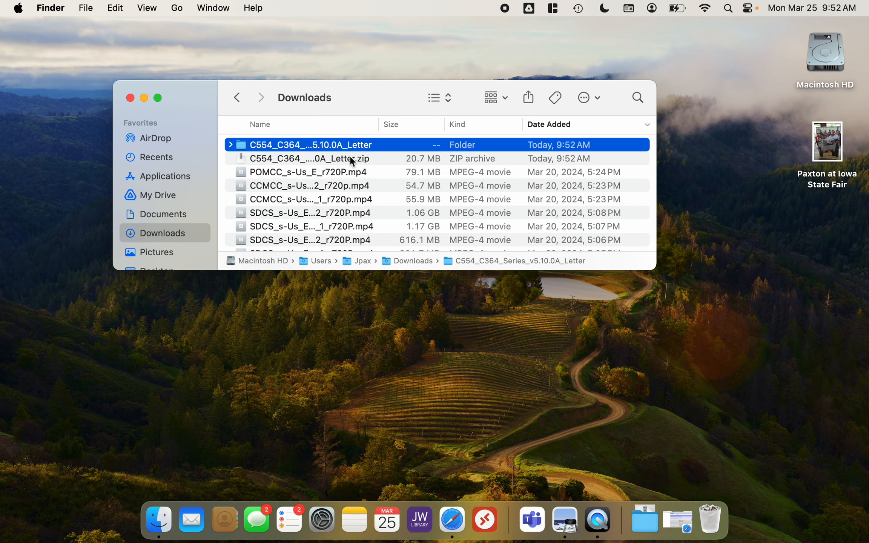
# Open the extracted folder and launch the bizhub_C554_C364_11.pkg installer
pyautogui.doubleClick(300, 145)
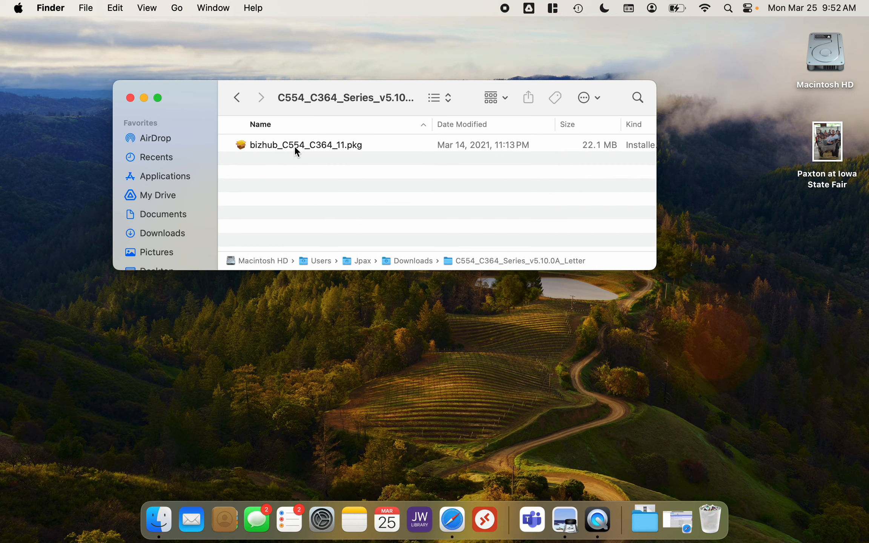
pyautogui.doubleClick(270, 146)
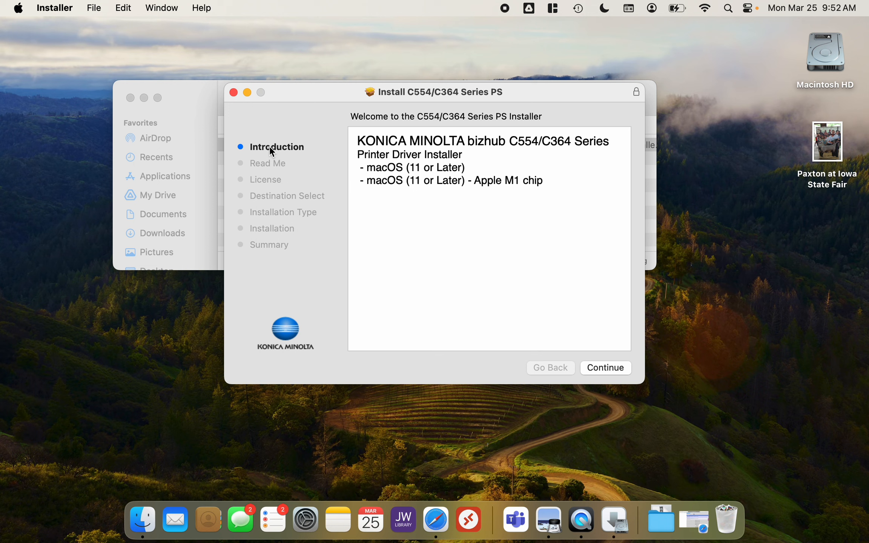
# Continue past the introduction and Read Me pages and agree to the software license
pyautogui.click(625, 368)
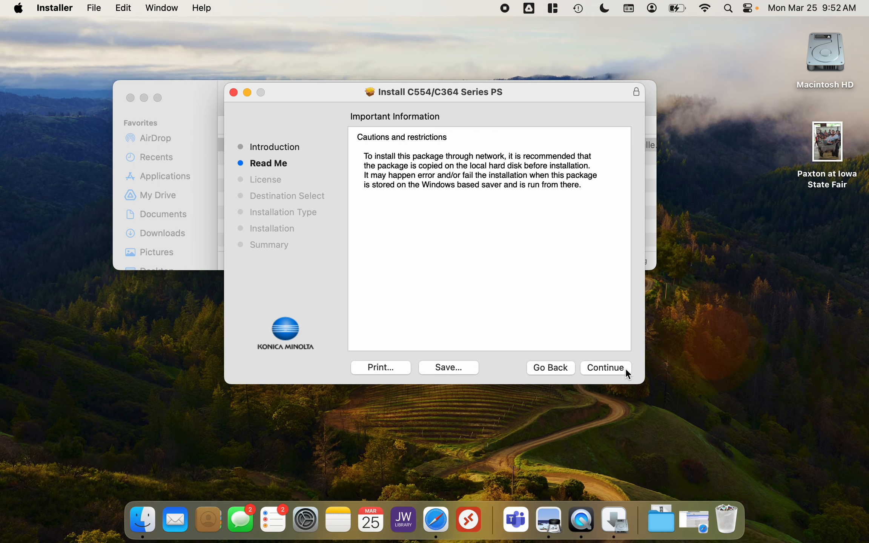
pyautogui.click(619, 368)
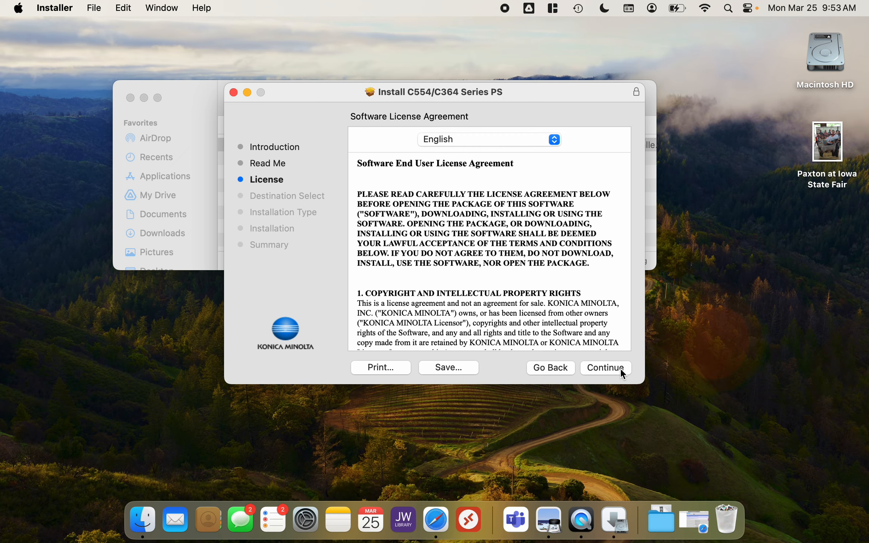
pyautogui.click(620, 368)
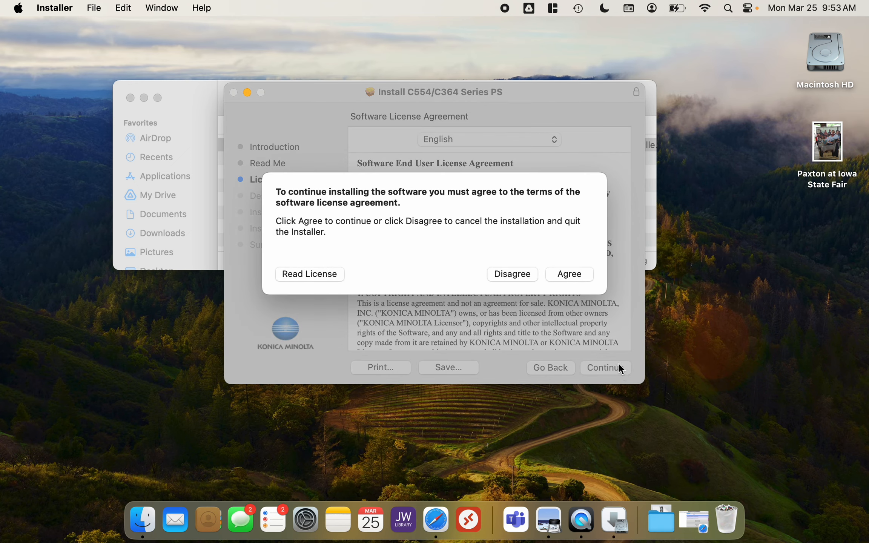
pyautogui.click(579, 274)
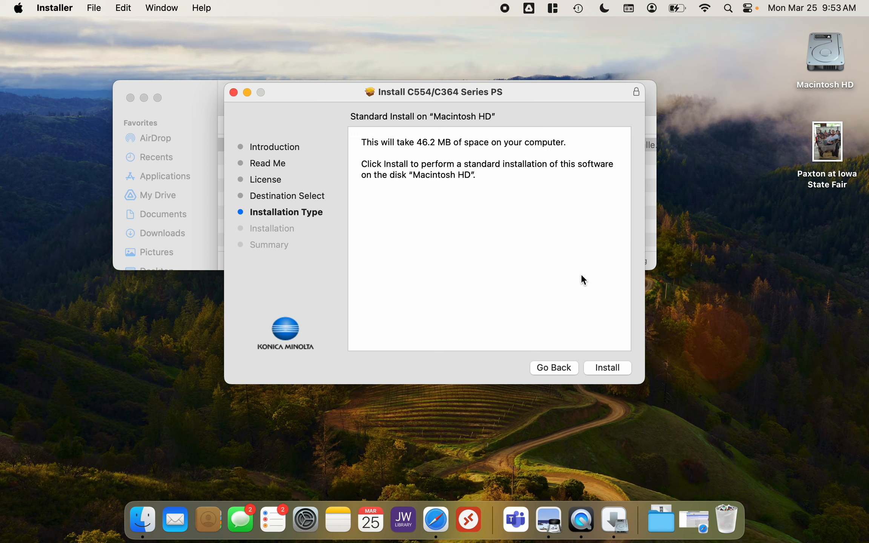
# Start the standard installation on Macintosh HD and enter the account password to authorize it
pyautogui.click(618, 368)
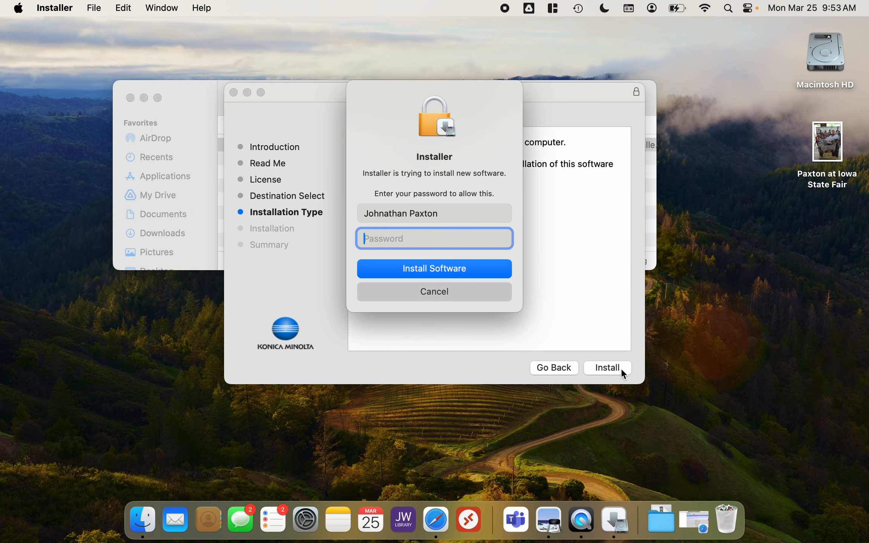
pyautogui.write('••••••••')
pyautogui.press('Return')
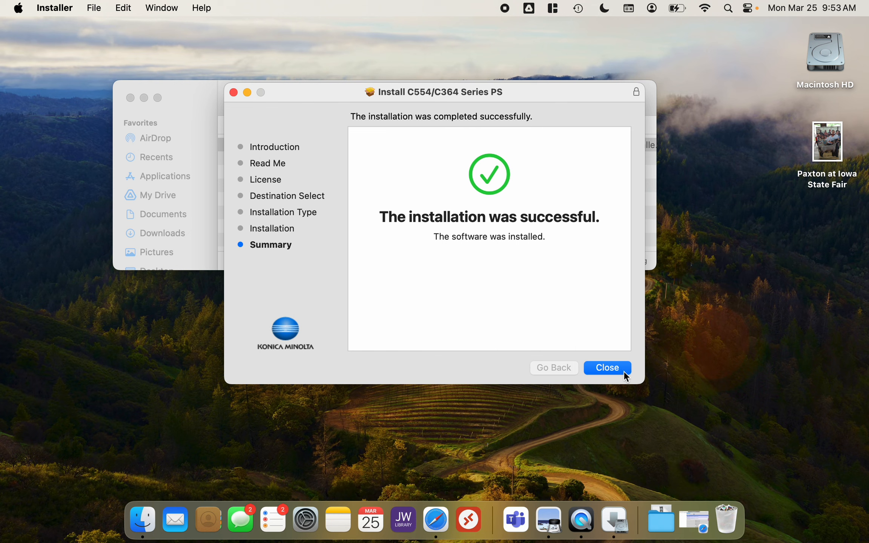
# Close the installer and allow it access to the Downloads folder
pyautogui.click(623, 370)
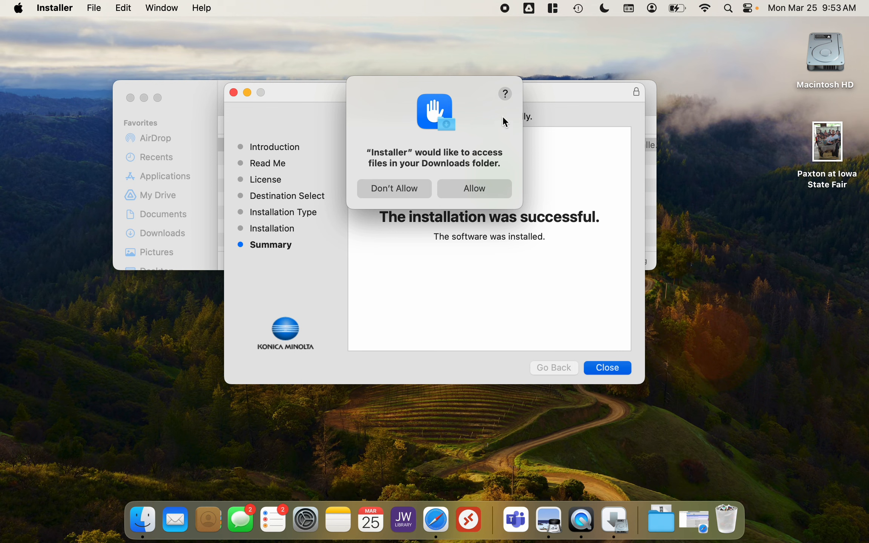
pyautogui.click(486, 190)
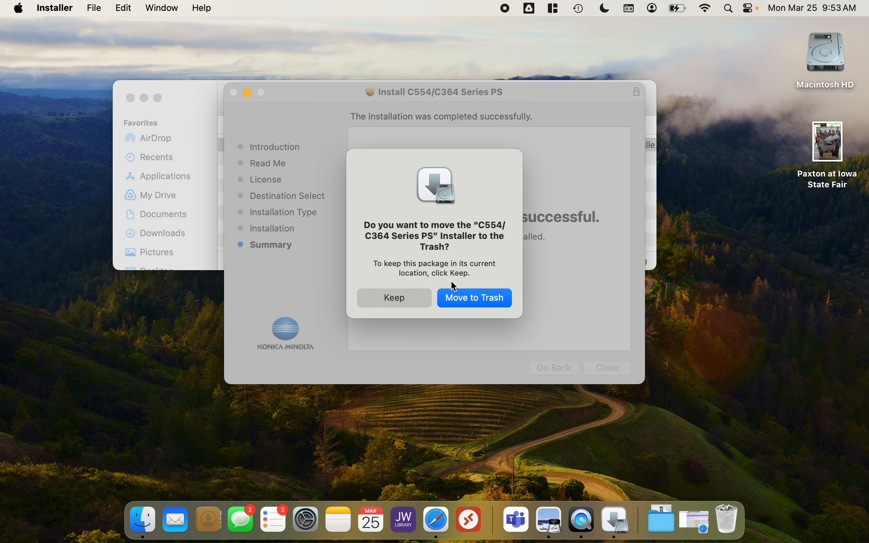
# Move the installer package to the Trash and open Printers & Scanners in System Settings
pyautogui.click(495, 300)
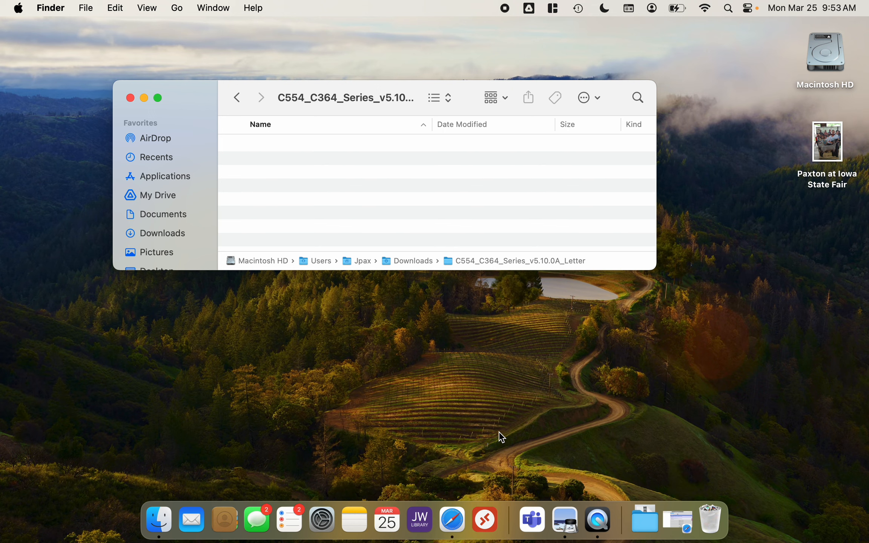
pyautogui.click(321, 519)
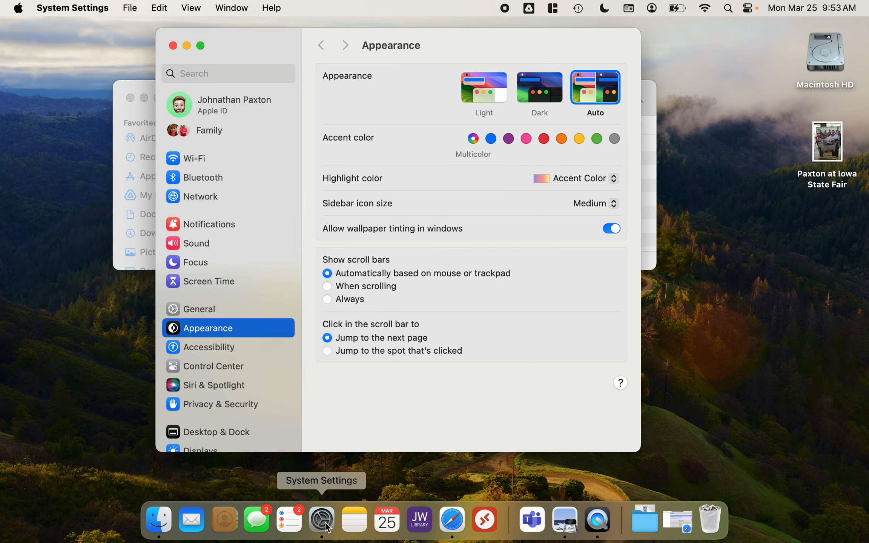
pyautogui.scroll(-5, 205, 266)
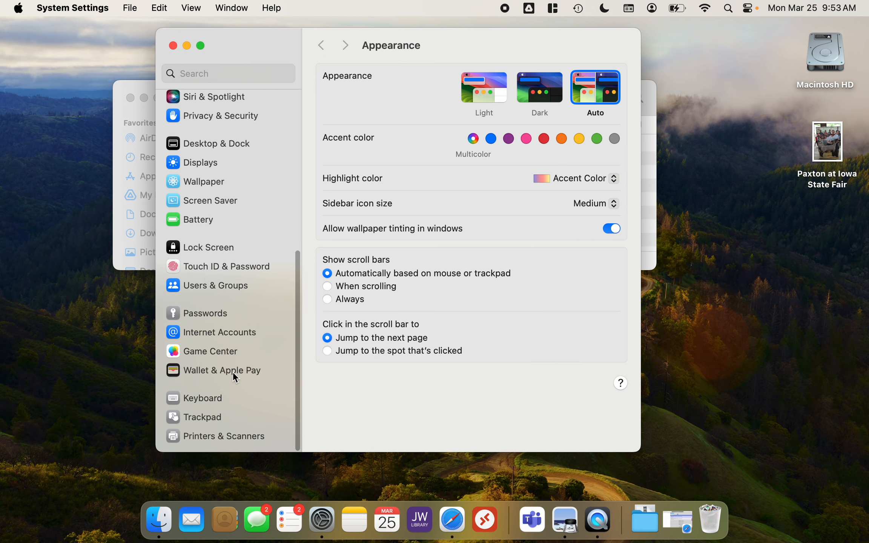
pyautogui.click(251, 436)
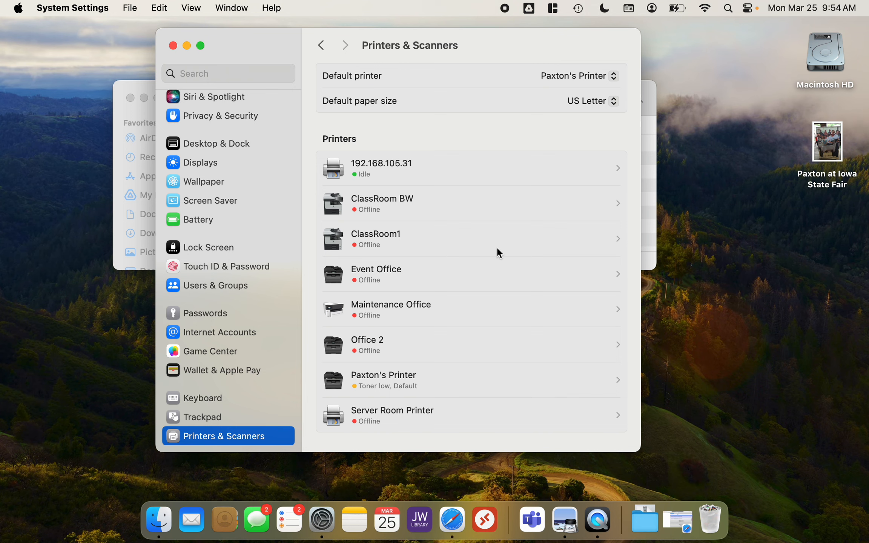
# Start adding a printer and select the KONICA MINOLTA bizhub C224e(8D:A5:90) printer
pyautogui.scroll(-5, 497, 249)
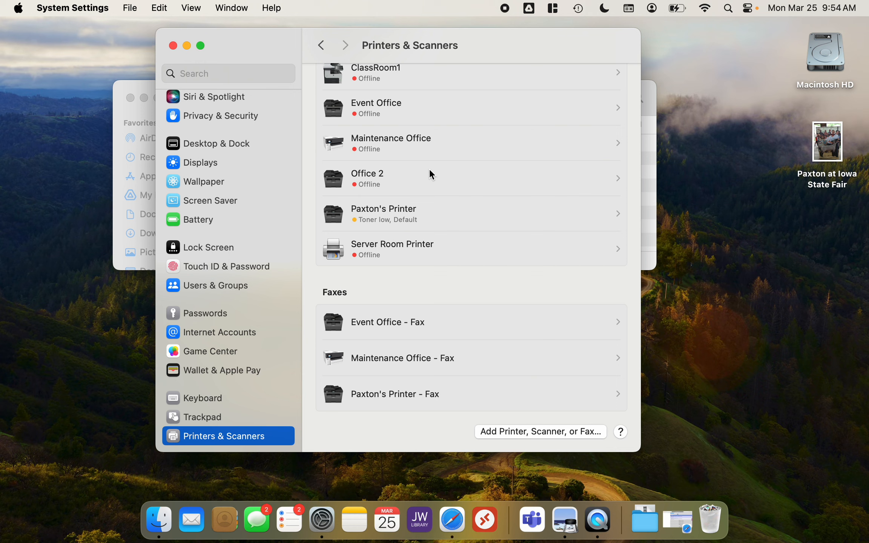
pyautogui.click(507, 434)
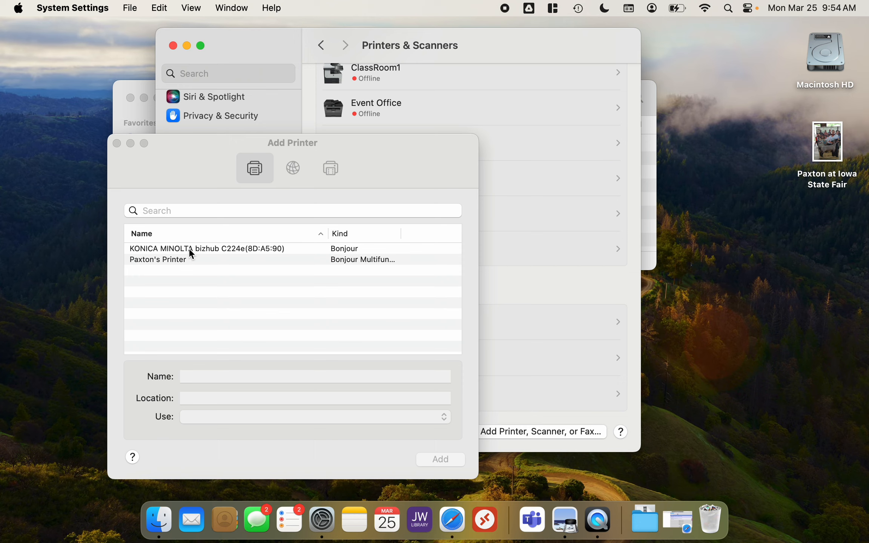
pyautogui.click(236, 249)
pyautogui.click(214, 249)
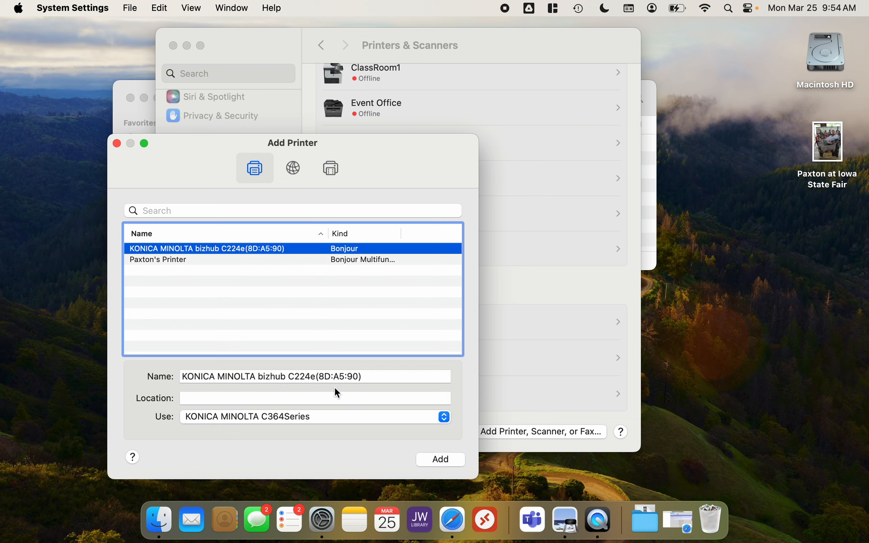
# Name the printer Konica C224e and set its location to Office A
pyautogui.moveTo(370, 377); pyautogui.dragTo(141, 373)
pyautogui.press('BackSpace')
pyautogui.write('K')
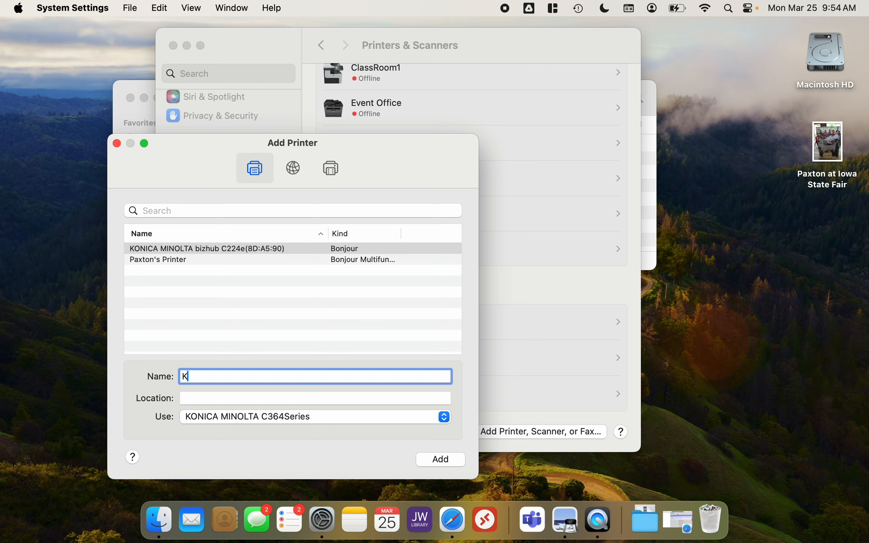
pyautogui.write('onica C224e')
pyautogui.click(199, 397)
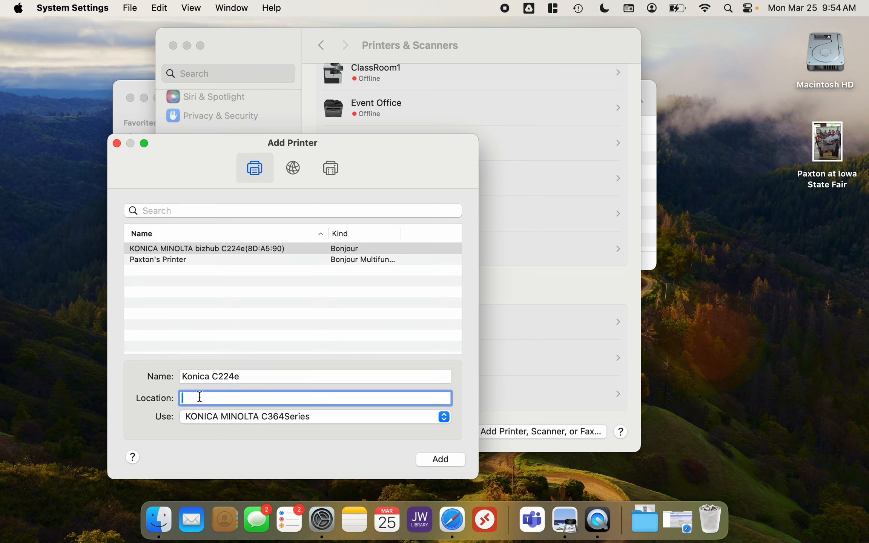
pyautogui.write('Office A')
# Choose the printer software, filtering for c224e and selecting KONICA MINOLTA C224e PS
pyautogui.click(444, 418)
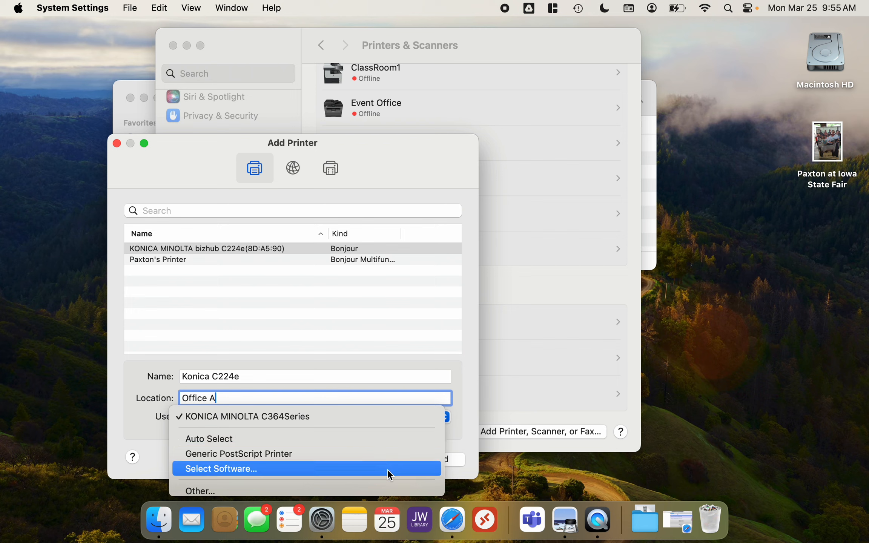
pyautogui.click(243, 468)
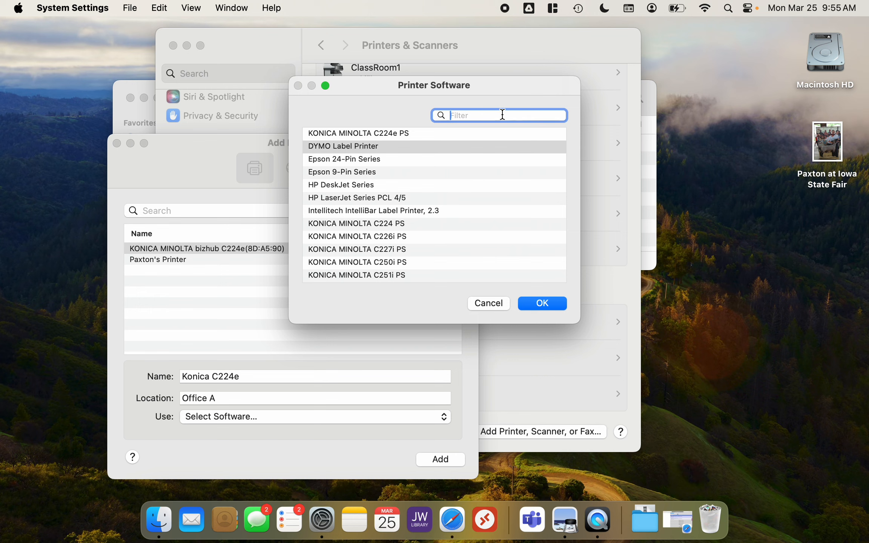
pyautogui.write('c22')
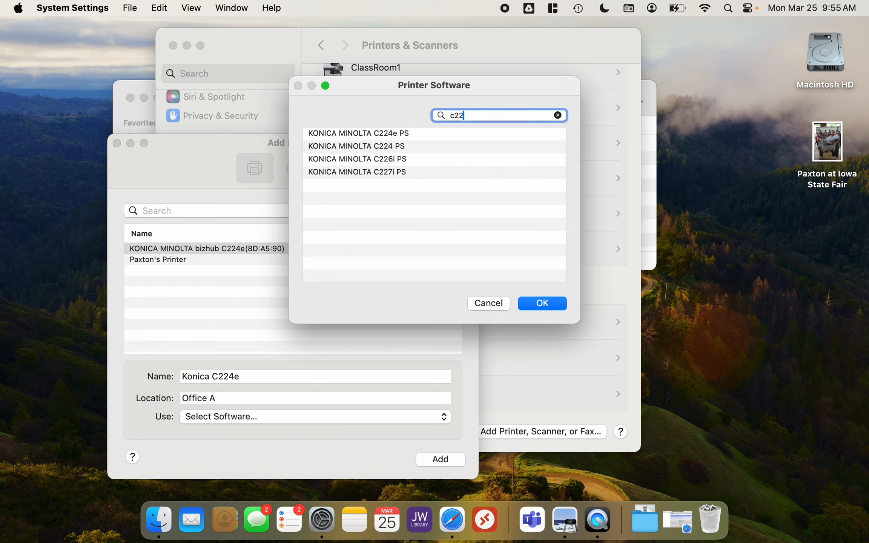
pyautogui.write('4e')
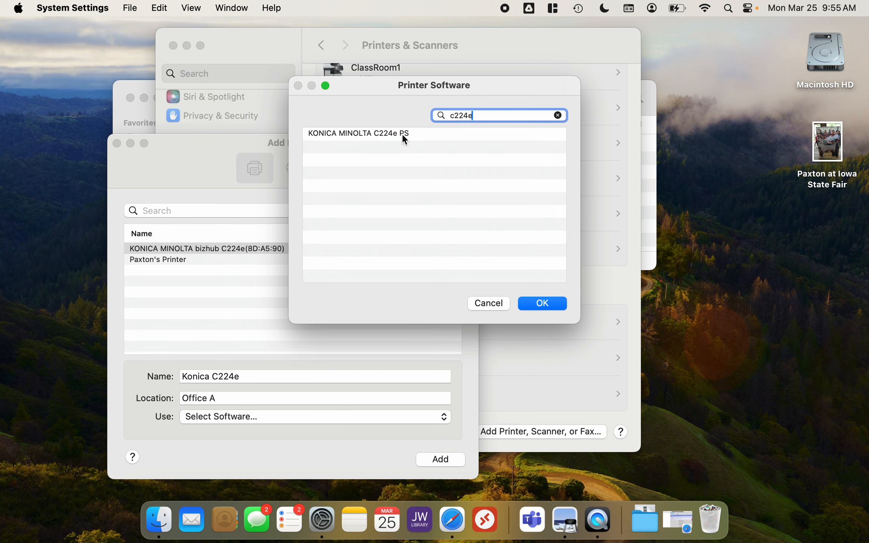
pyautogui.click(391, 134)
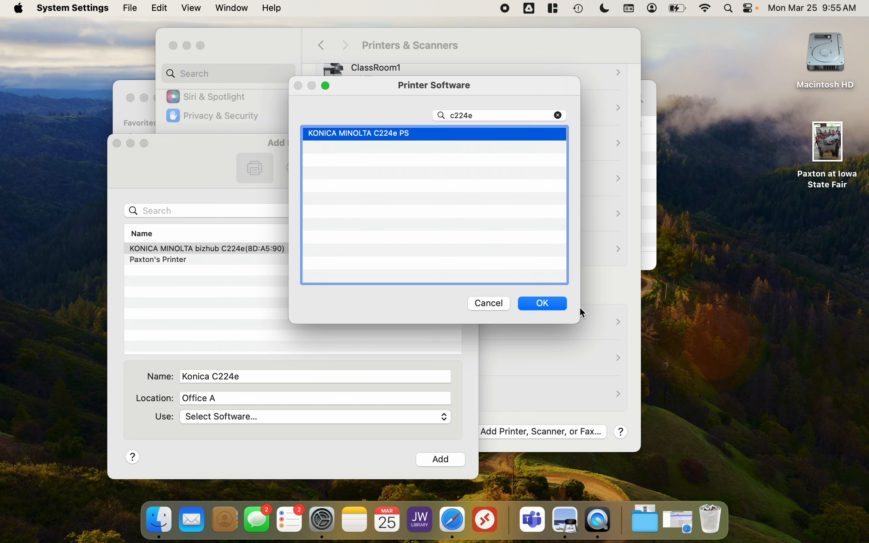
pyautogui.click(542, 303)
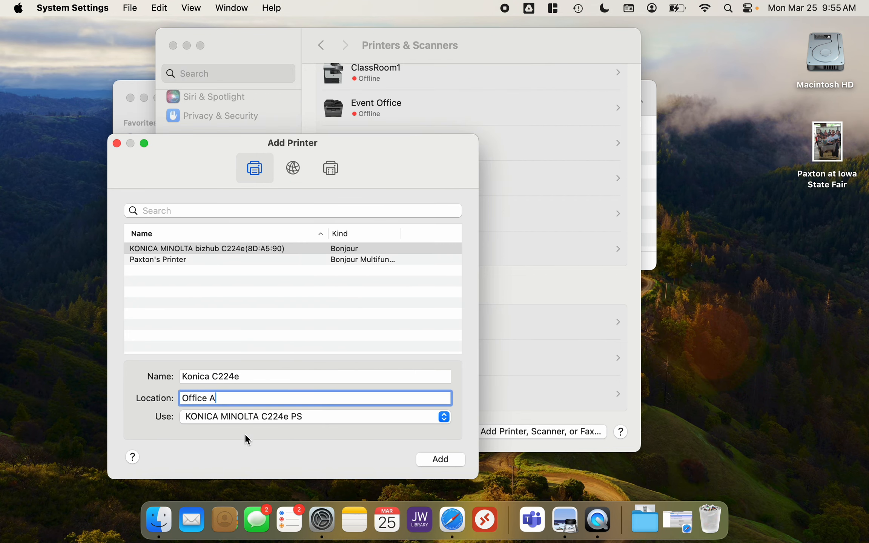
# Add the printer, setting the Paper Source Unit to PC-210 and the Finisher to FS-534
pyautogui.click(453, 459)
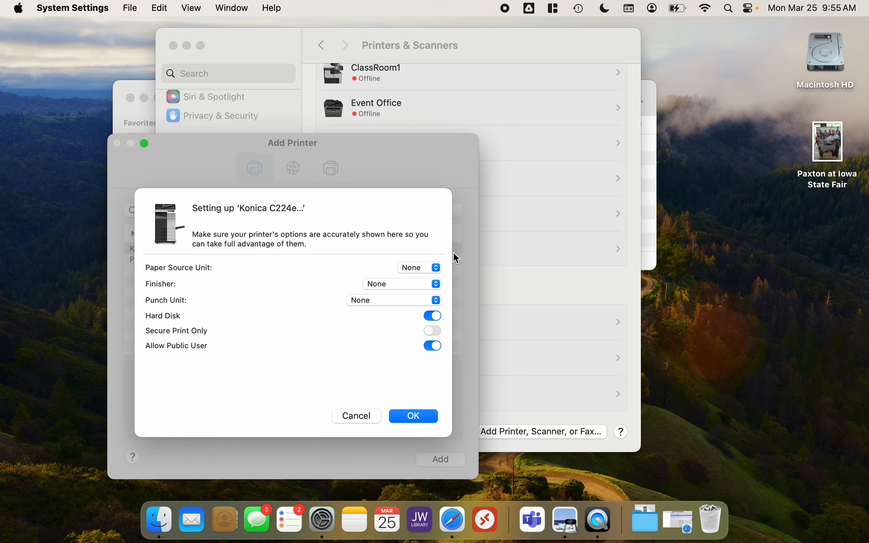
pyautogui.click(438, 268)
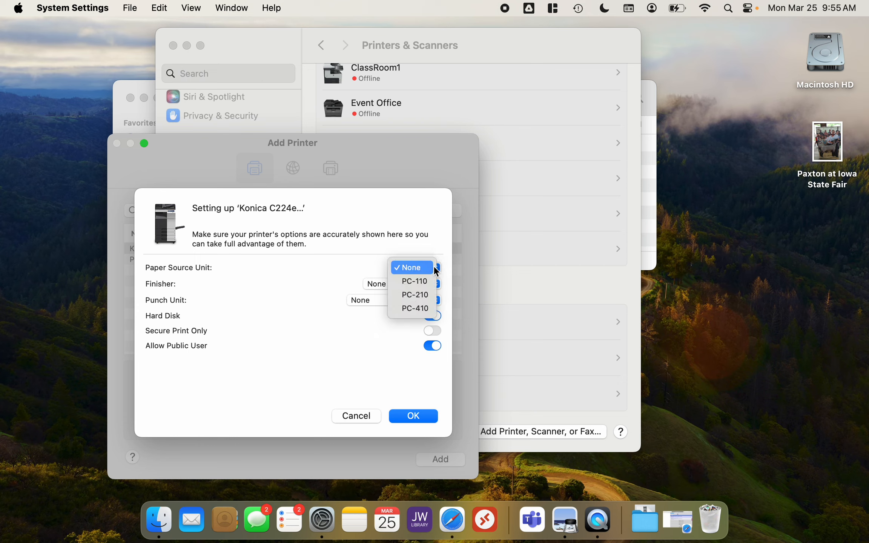
pyautogui.click(416, 294)
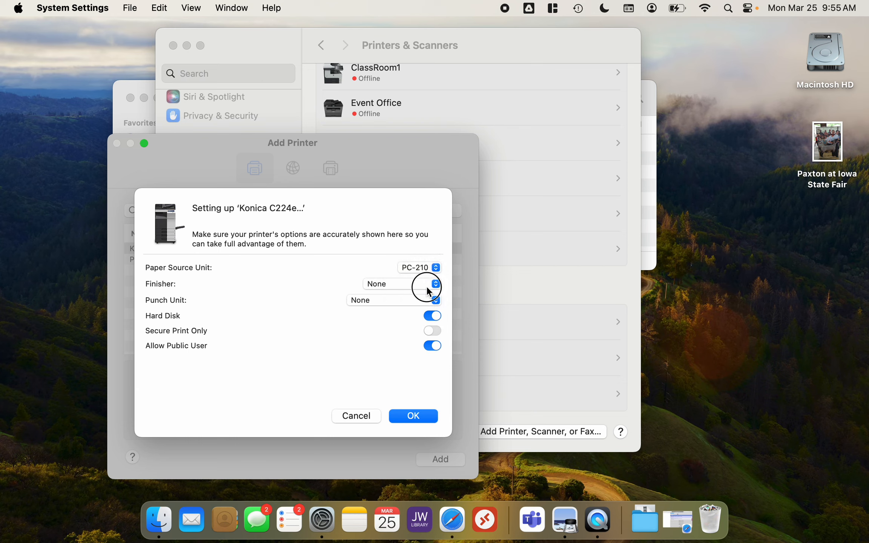
pyautogui.click(426, 285)
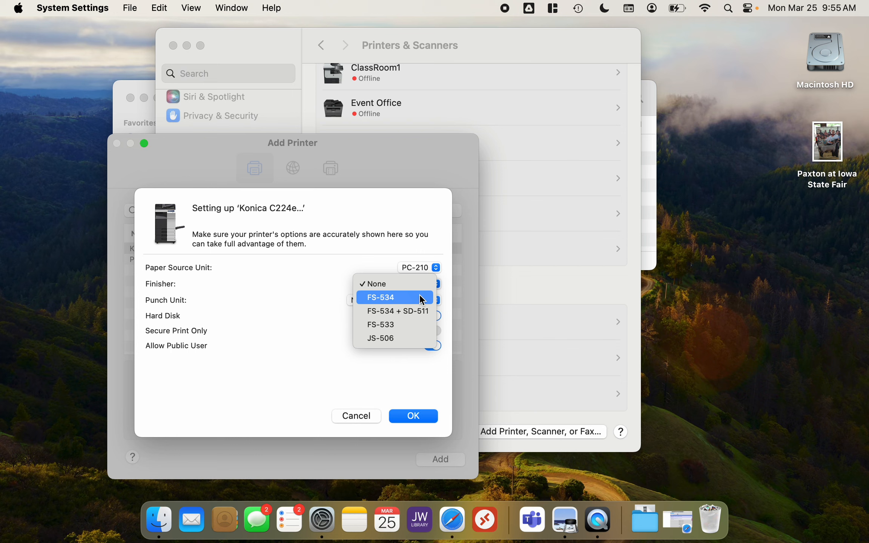
pyautogui.click(419, 294)
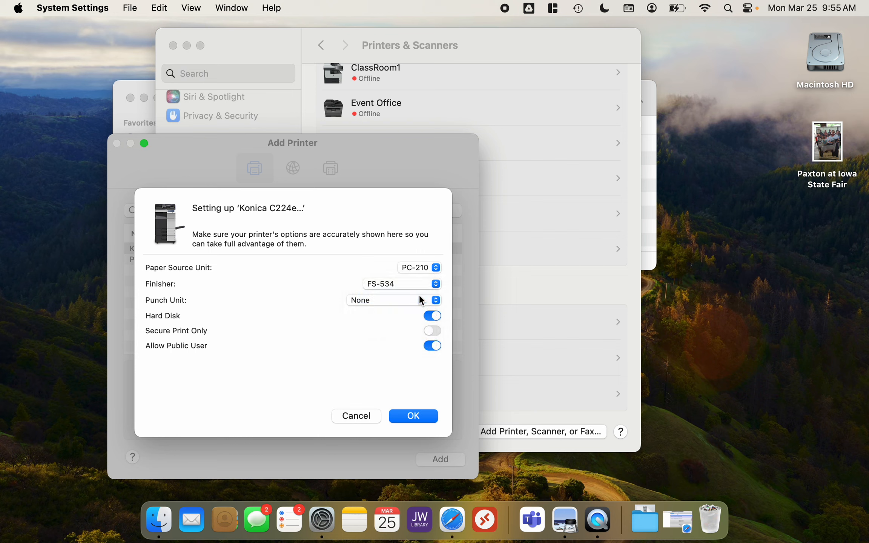
pyautogui.click(414, 415)
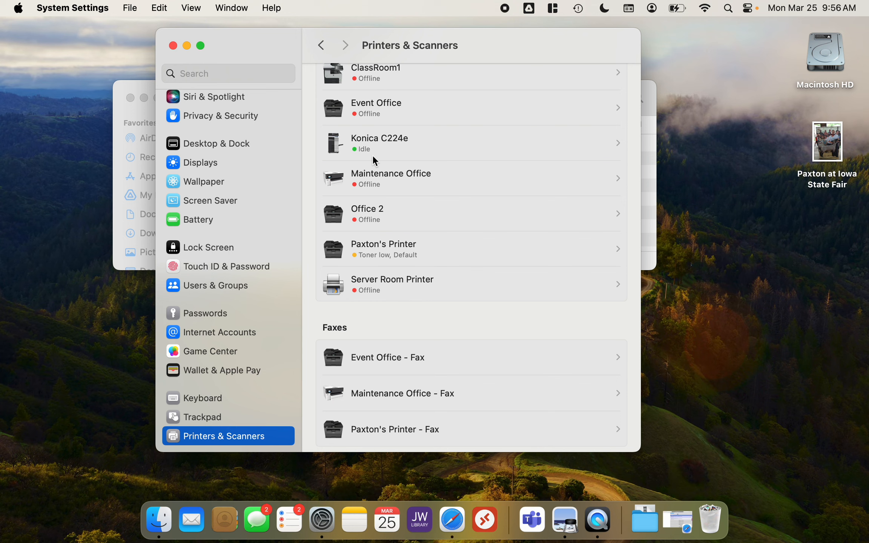
# Open the Konica C224e printer's details to review its kind and driver version, then close them
pyautogui.click(417, 147)
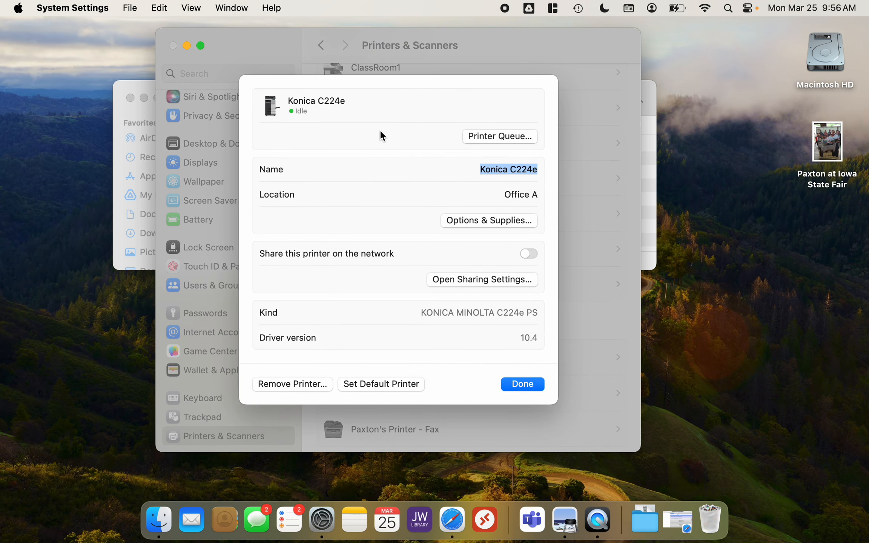
pyautogui.click(529, 388)
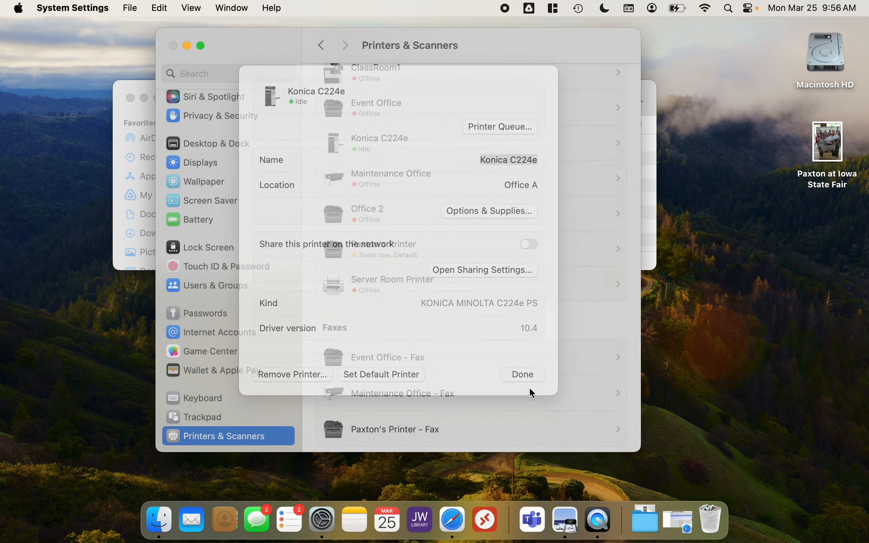